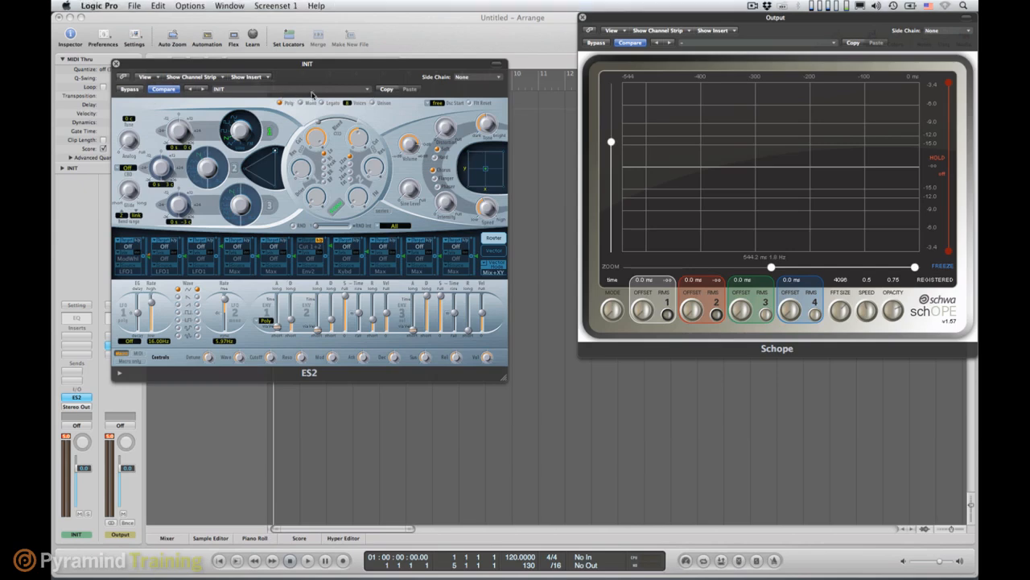
# Audition ES2 pad presets by loading JP Pad and replacing it with Dark Pad 01 from 02 Synth Pads.
pyautogui.click(358, 94)
pyautogui.click(353, 92)
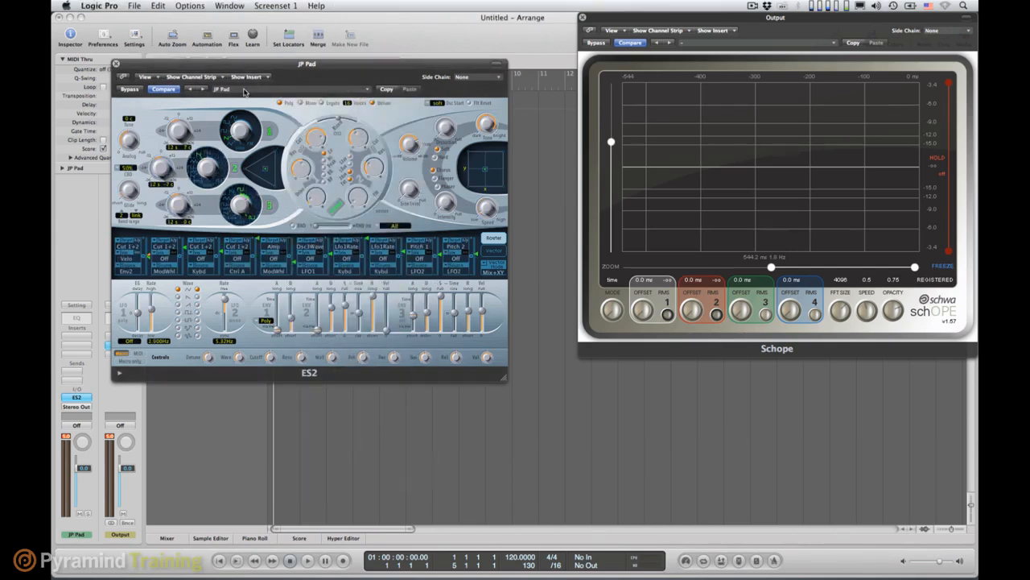
pyautogui.click(362, 91)
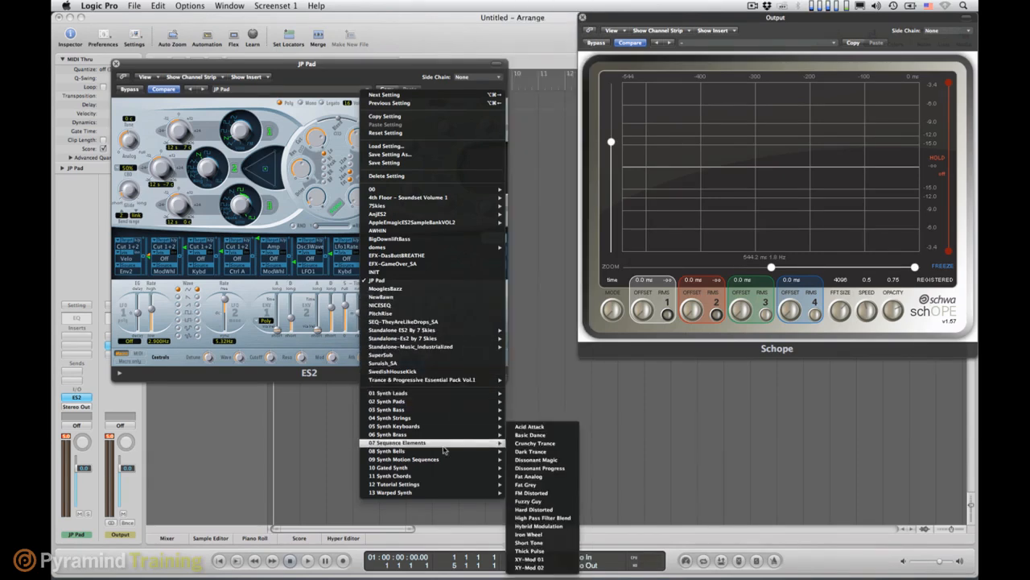
pyautogui.moveTo(440, 401)
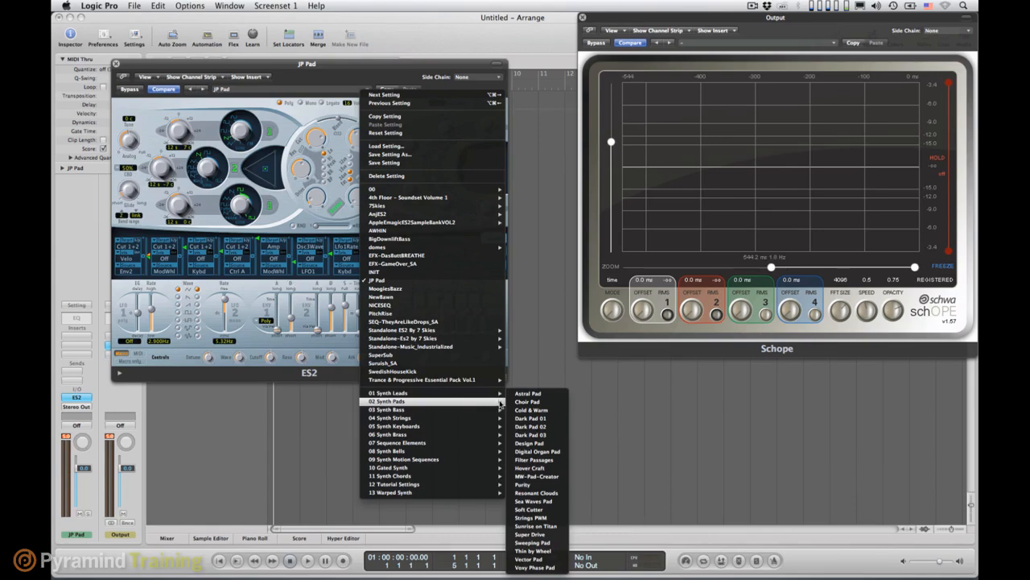
pyautogui.click(541, 418)
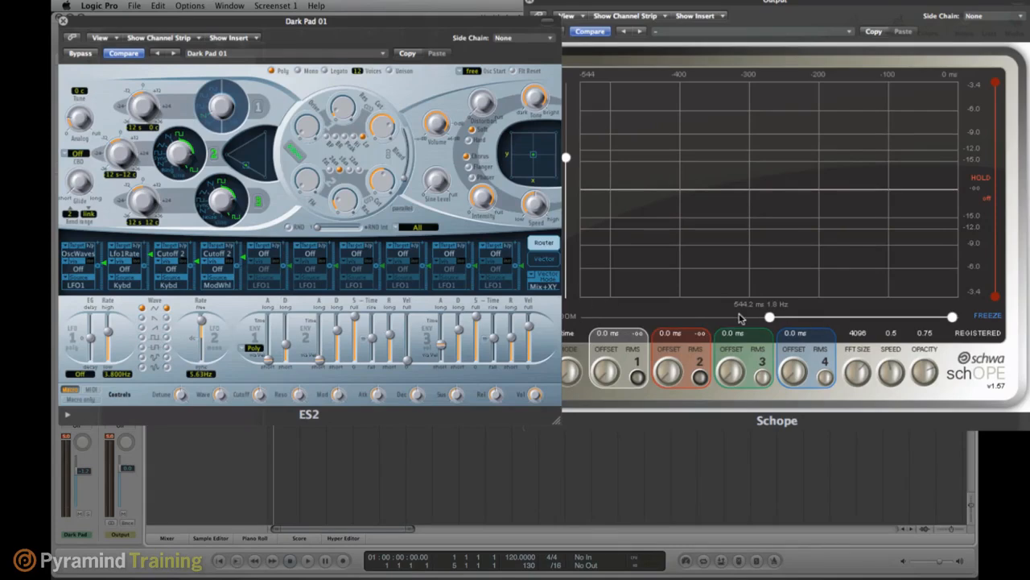
# Widen the Schope time range to about 1015 ms and audition the Dark Pad 02 and Dark Pad 03 presets.
pyautogui.moveTo(770, 317); pyautogui.dragTo(611, 318)
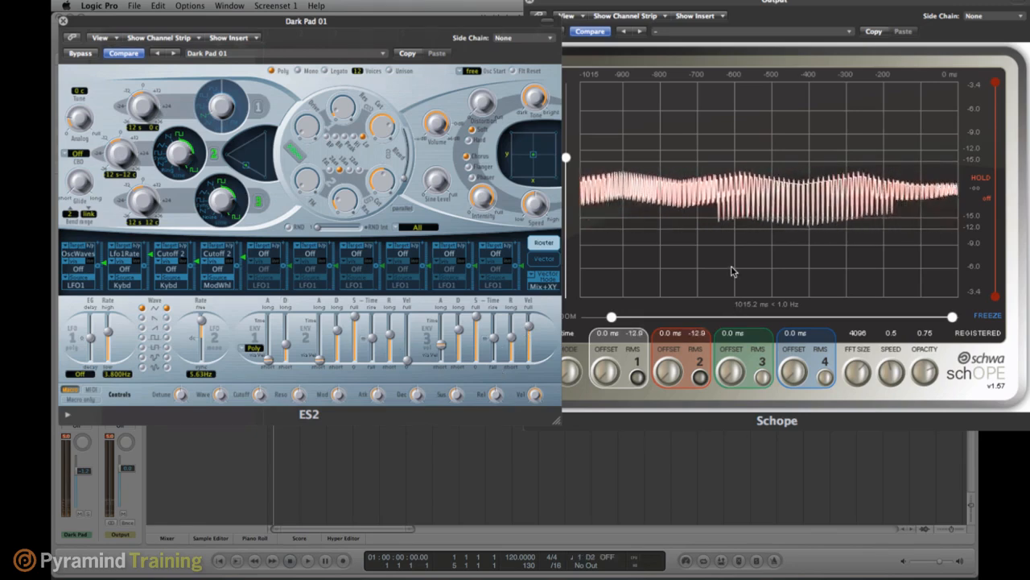
pyautogui.click(174, 53)
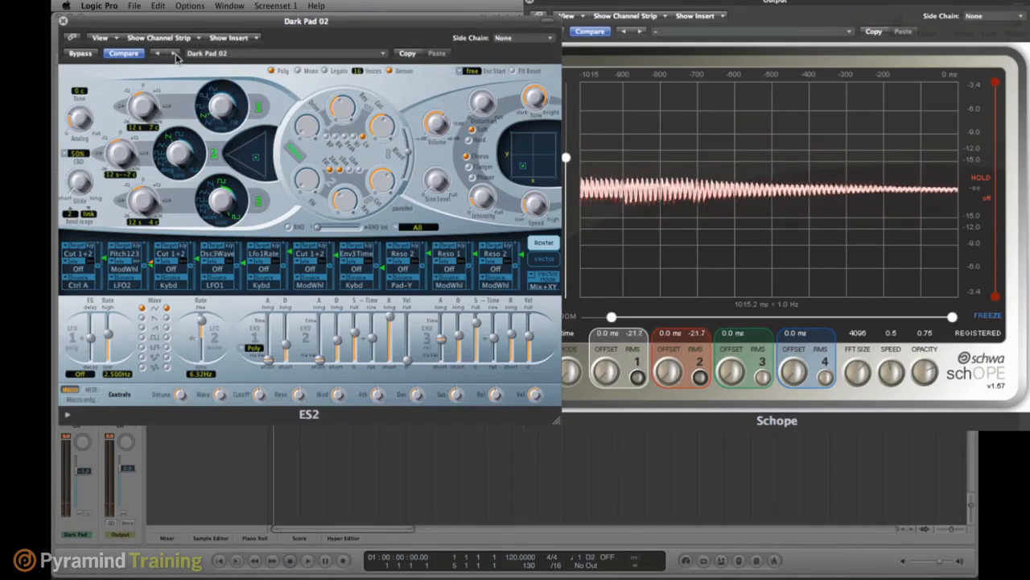
pyautogui.click(173, 53)
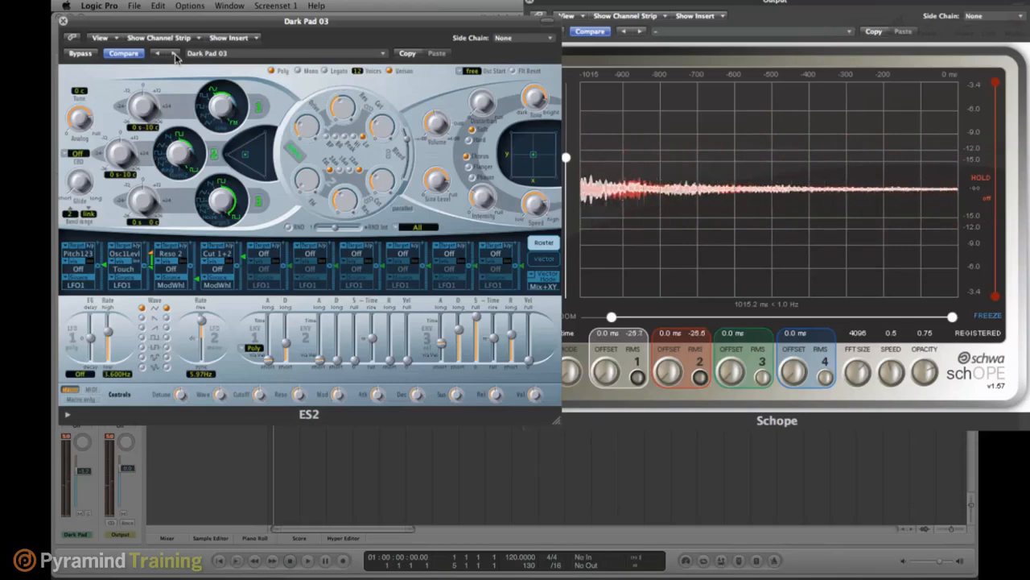
# Load the Super Drive preset from the 02 Synth Pads category into ES2.
pyautogui.click(230, 53)
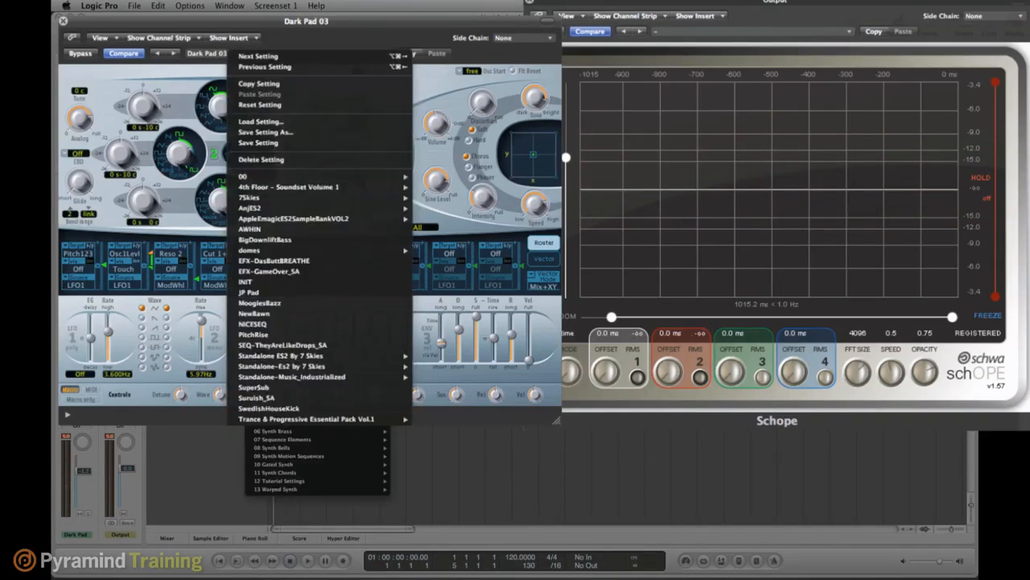
pyautogui.moveTo(315, 422)
pyautogui.click(430, 535)
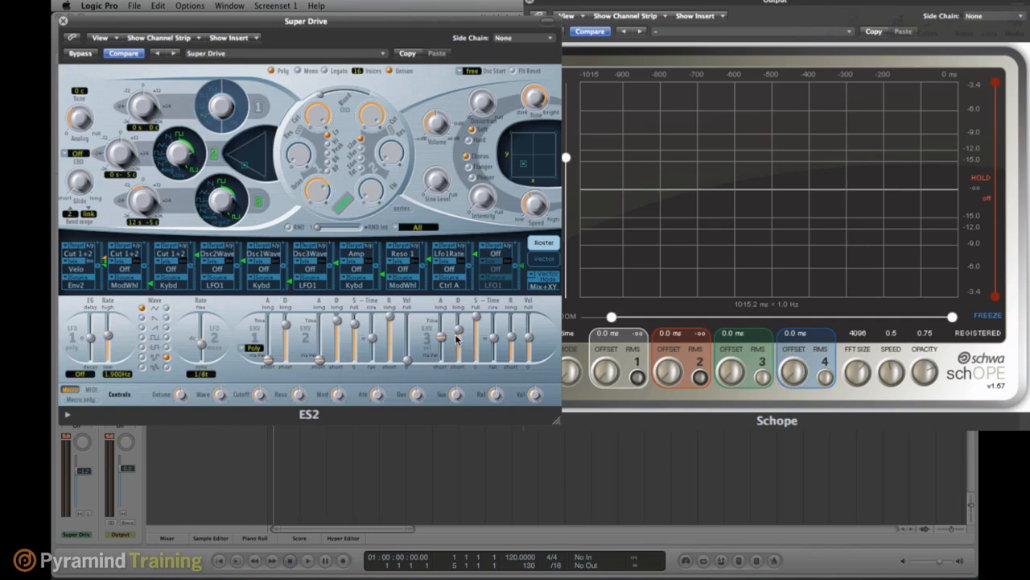
# Audition higher and lower amounts on the LFO1-to-Osc2Wave modulation routing, ending near its original amount.
pyautogui.moveTo(440, 342); pyautogui.dragTo(439, 338)
pyautogui.click(216, 286)
pyautogui.click(230, 254)
pyautogui.moveTo(245, 268)
pyautogui.moveTo(244, 264); pyautogui.dragTo(244, 250)
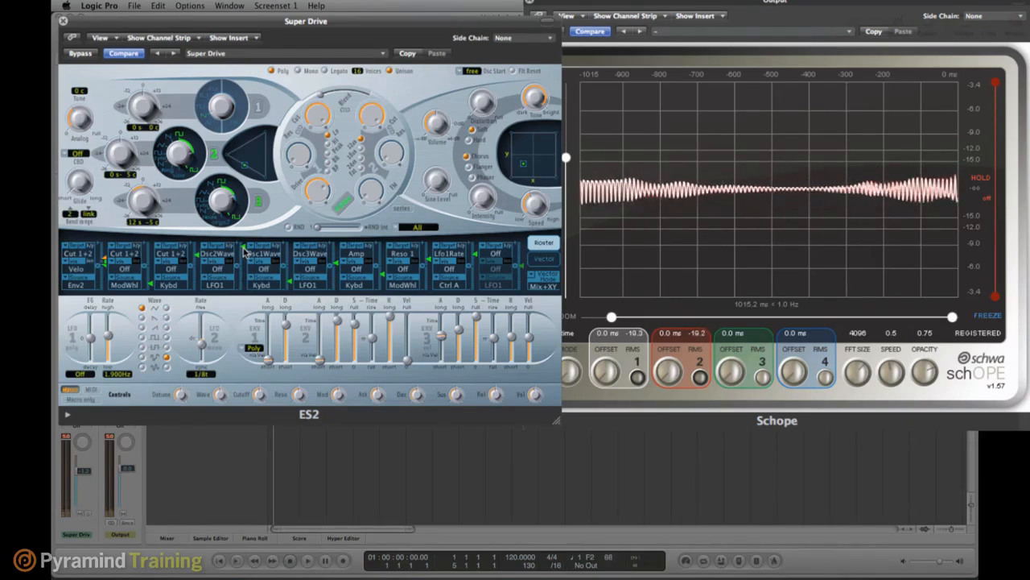
pyautogui.moveTo(244, 250); pyautogui.dragTo(245, 267)
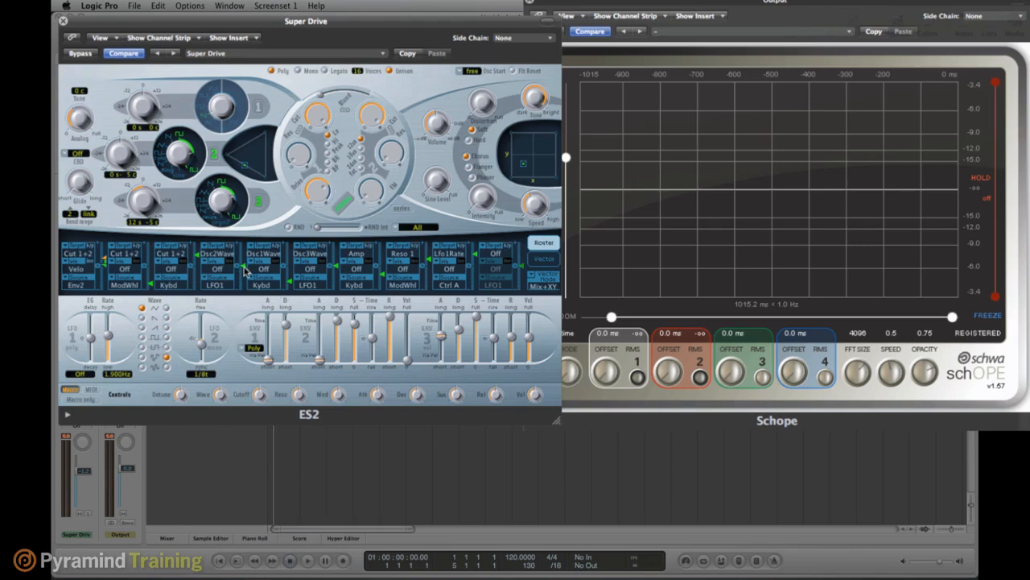
pyautogui.moveTo(244, 267); pyautogui.dragTo(244, 265)
# Reshape envelope 3 with a roughly mid-level sustain and a shorter attack.
pyautogui.moveTo(477, 339); pyautogui.dragTo(491, 361)
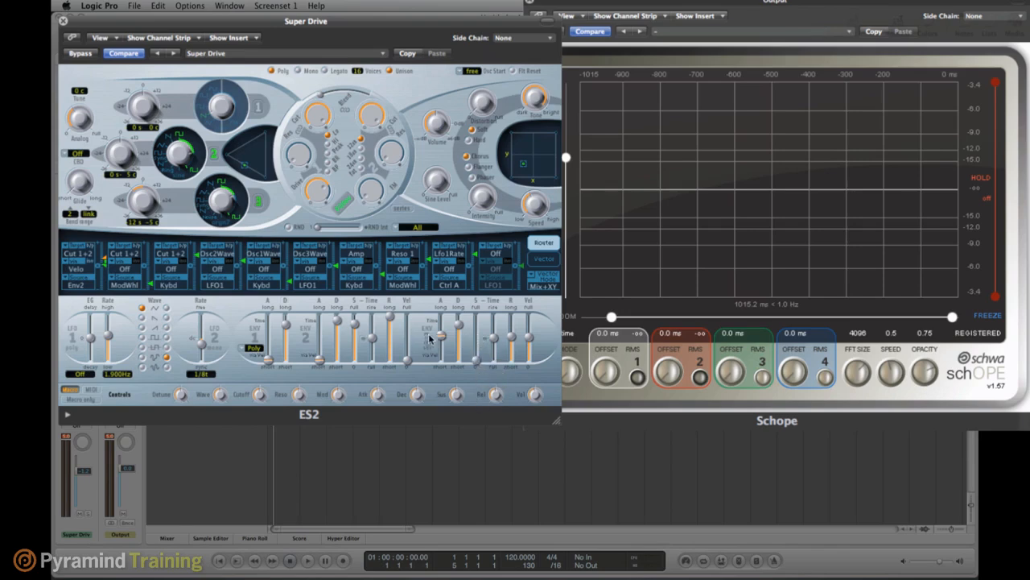
pyautogui.moveTo(457, 331); pyautogui.dragTo(457, 337)
pyautogui.moveTo(476, 359); pyautogui.dragTo(459, 330)
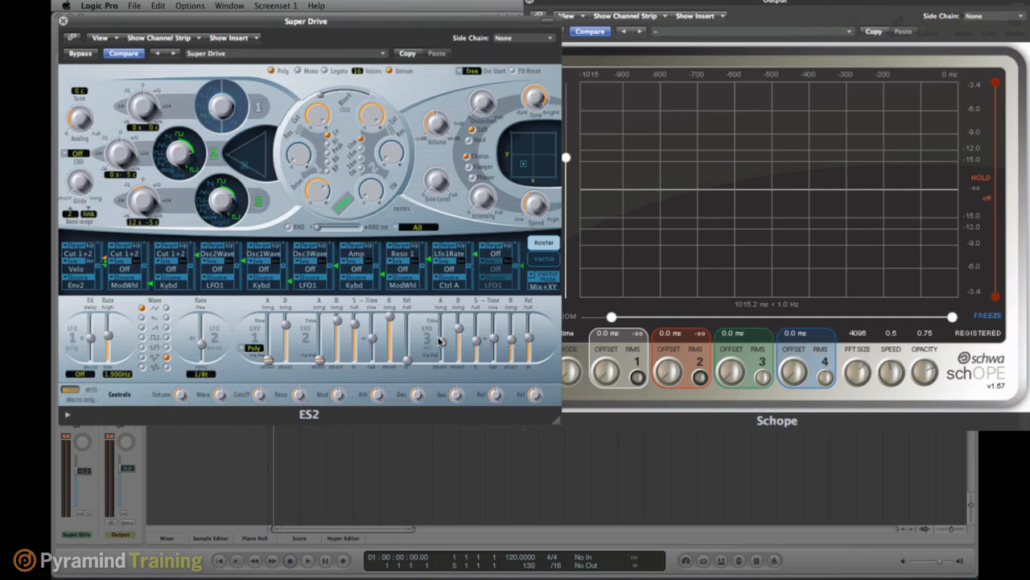
pyautogui.moveTo(440, 341); pyautogui.dragTo(442, 367)
pyautogui.click(511, 345)
pyautogui.moveTo(442, 361); pyautogui.dragTo(441, 352)
# Raise the amount of the Env2-to-Cut 1+2 routing slightly and turn filter 1's cutoff well down.
pyautogui.moveTo(326, 124)
pyautogui.moveTo(327, 121)
pyautogui.mouseDown()
pyautogui.moveTo(311, 166)
pyautogui.moveTo(323, 116)
pyautogui.mouseUp()
pyautogui.moveTo(104, 257)
pyautogui.mouseDown()
pyautogui.moveTo(108, 268)
pyautogui.moveTo(106, 256)
pyautogui.mouseUp()
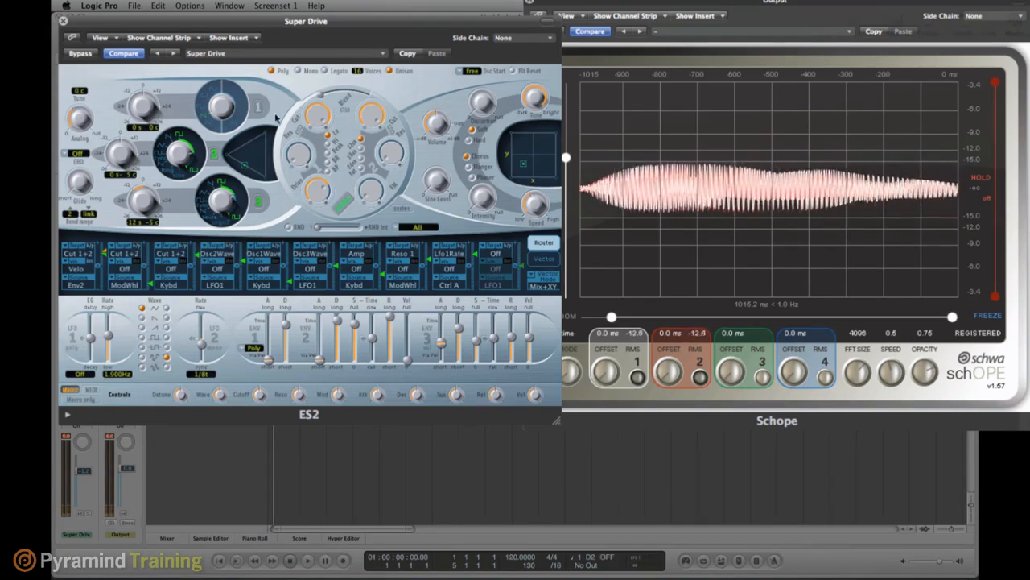
pyautogui.moveTo(317, 113); pyautogui.dragTo(316, 172)
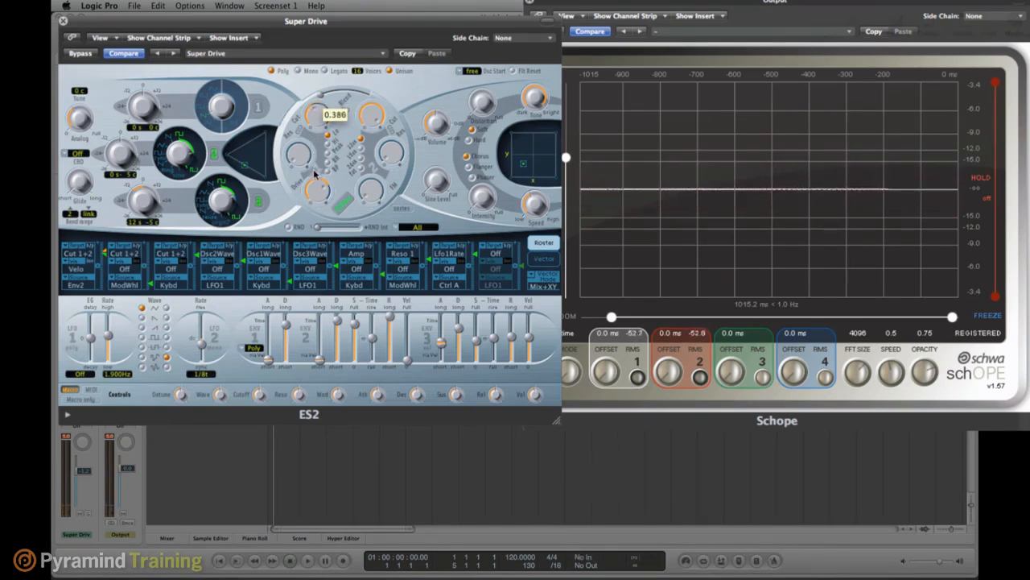
# Lengthen envelope 2's attack to about mid-range and raise the Env2-to-Cut 1+2 routing to its full amount.
pyautogui.click(319, 360)
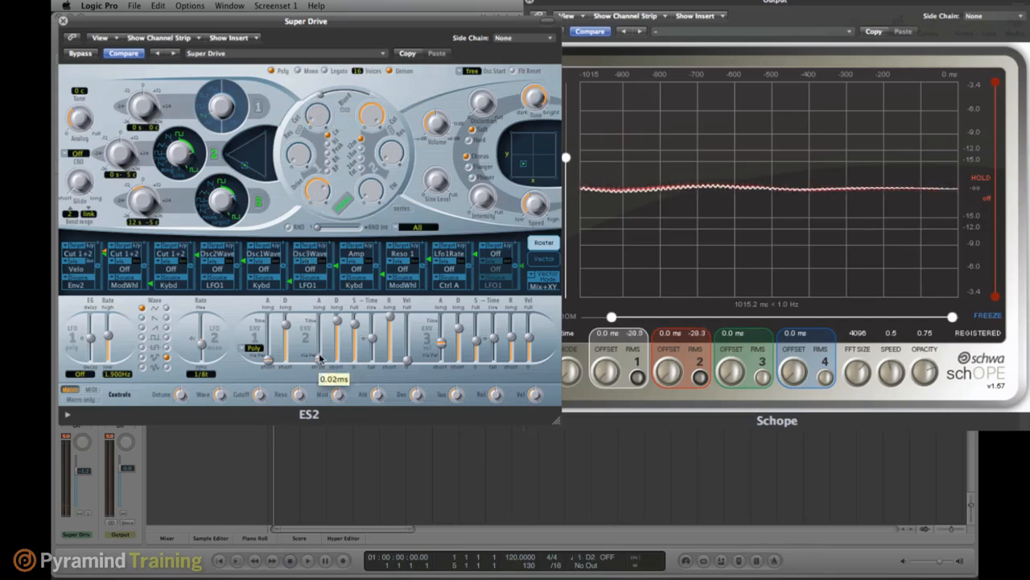
pyautogui.moveTo(103, 263); pyautogui.dragTo(112, 224)
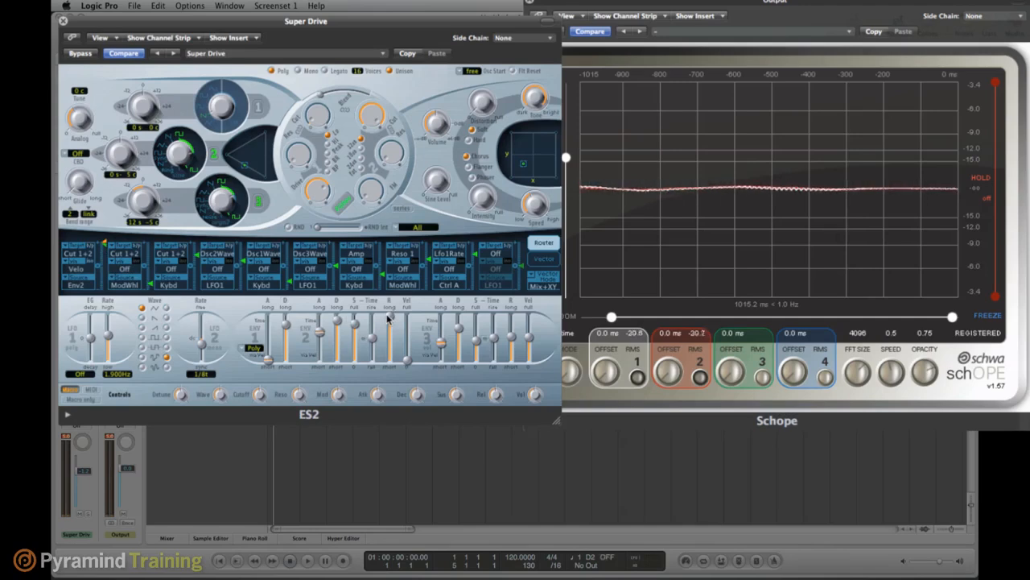
pyautogui.click(324, 328)
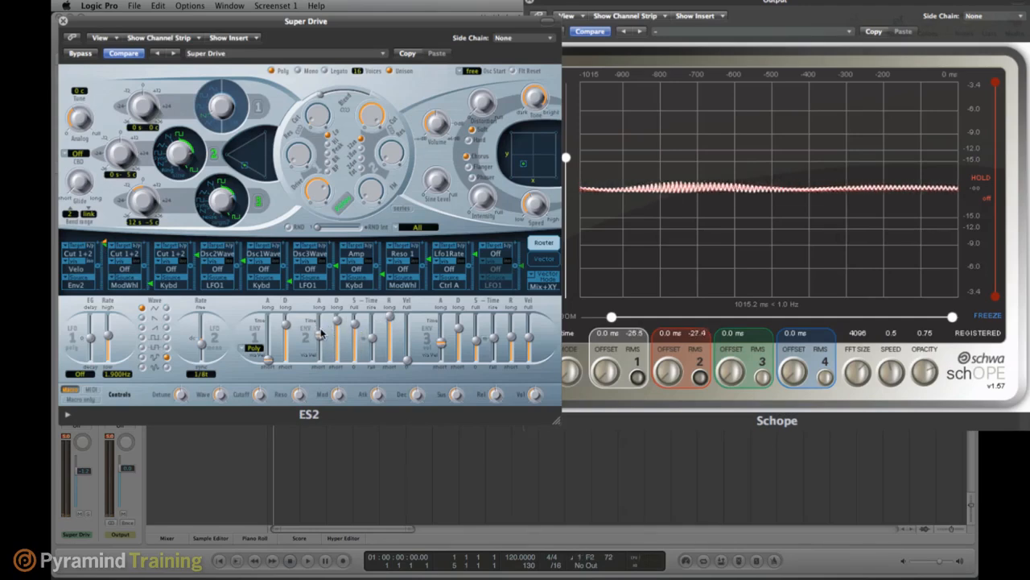
# Raise envelope 3's decay and sustain to maximum and set the Env2 cutoff routing's via source to Off.
pyautogui.moveTo(474, 342)
pyautogui.mouseDown()
pyautogui.moveTo(469, 311)
pyautogui.moveTo(459, 316)
pyautogui.mouseUp()
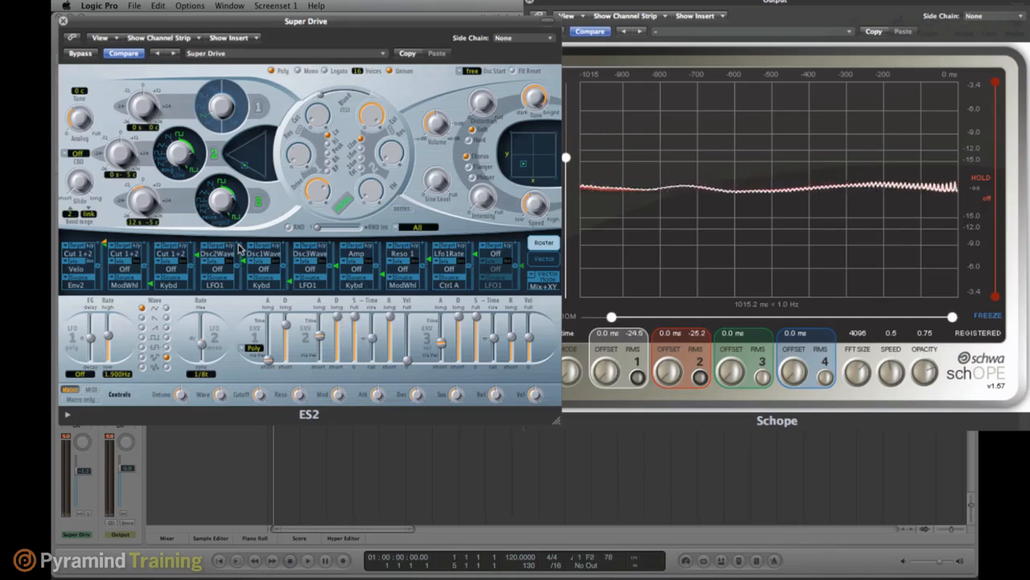
pyautogui.click(75, 269)
pyautogui.click(81, 313)
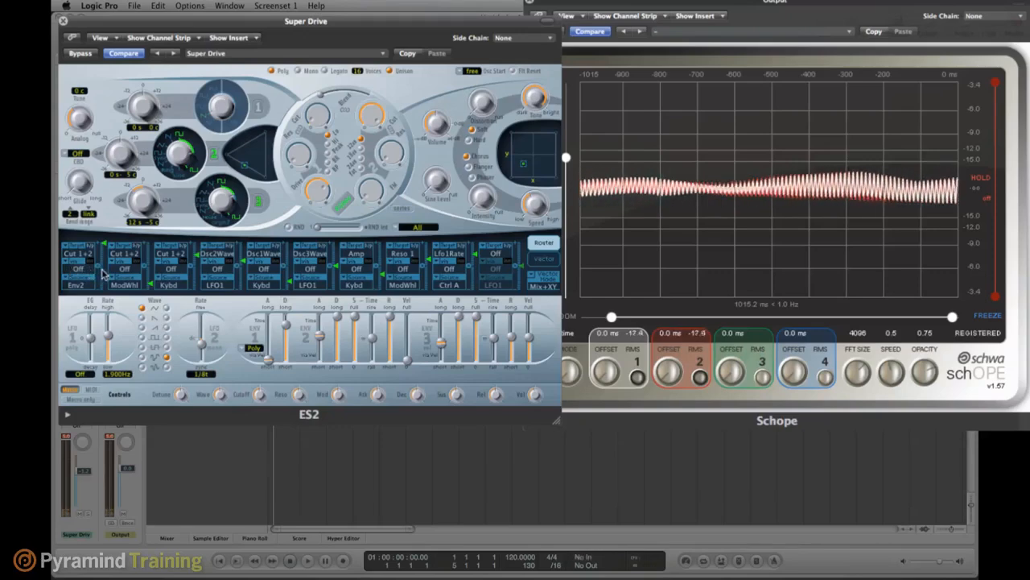
# Raise filter 1's cutoff slightly and bypass the Cut 1+2 routings driven by ModWhl and Kybd.
pyautogui.moveTo(310, 116); pyautogui.dragTo(309, 102)
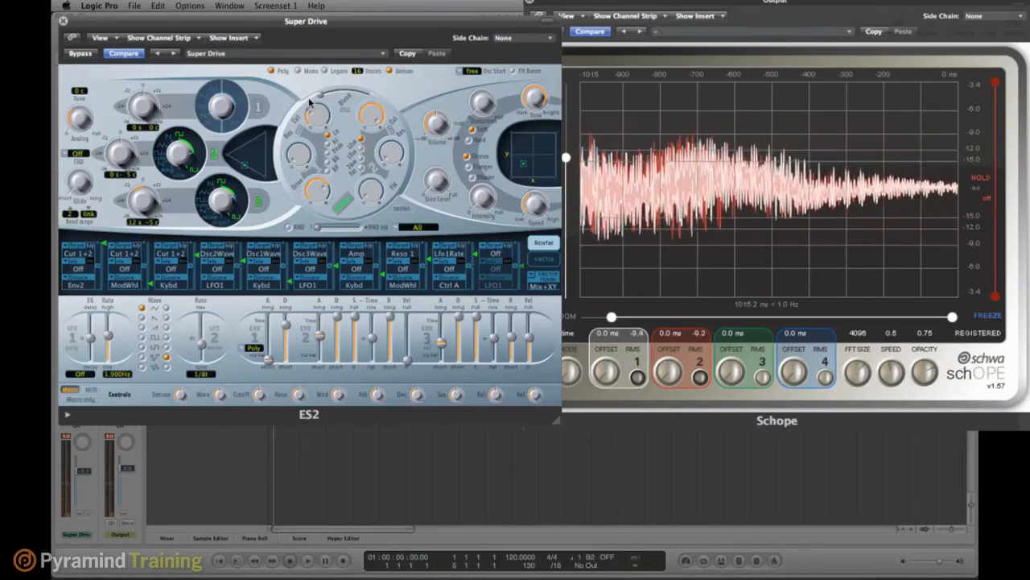
pyautogui.click(137, 245)
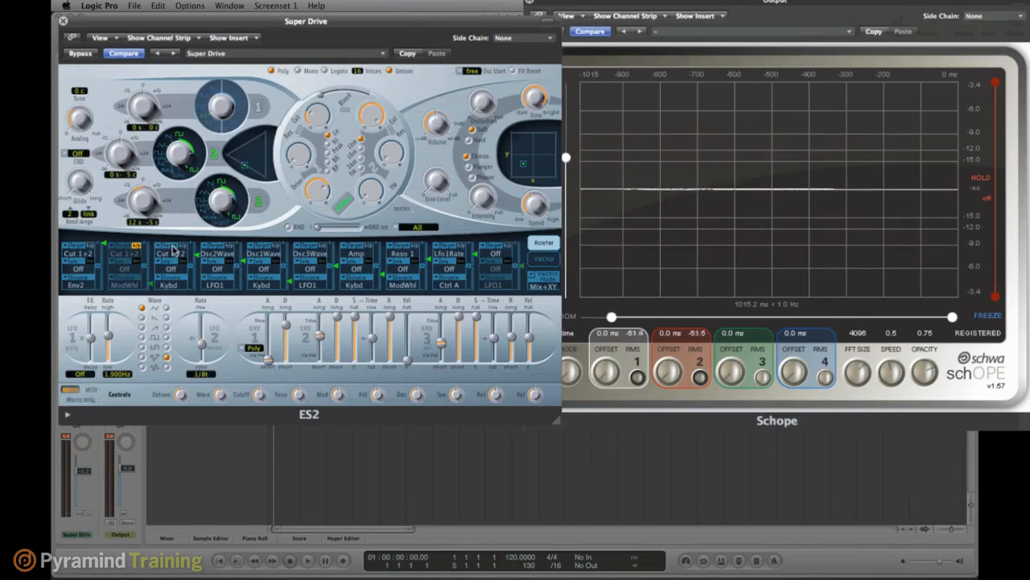
pyautogui.click(184, 245)
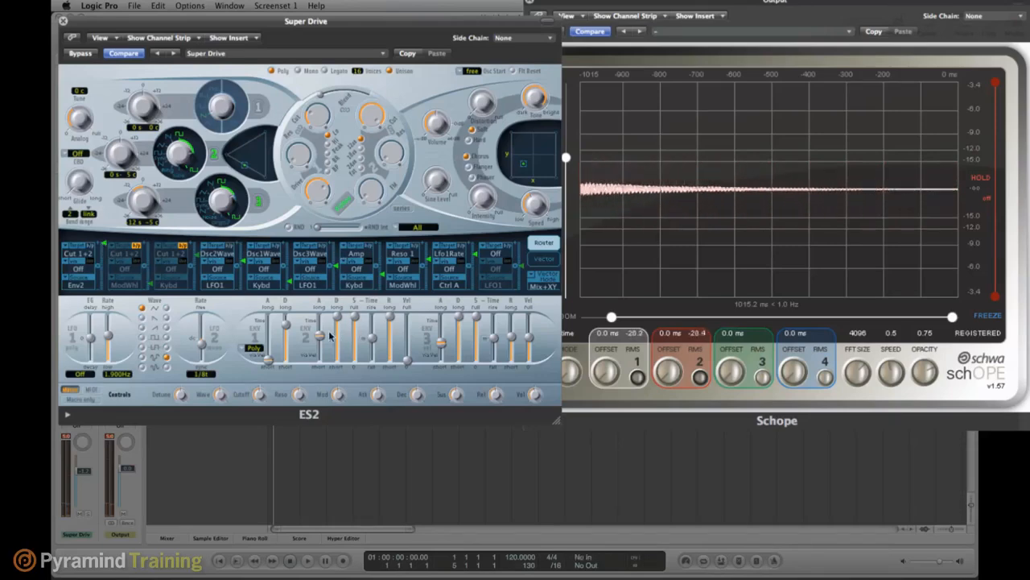
# Give envelope 2 a zero sustain with adjusted attack and decay, and raise filter 1's resonance.
pyautogui.moveTo(321, 338); pyautogui.dragTo(321, 333)
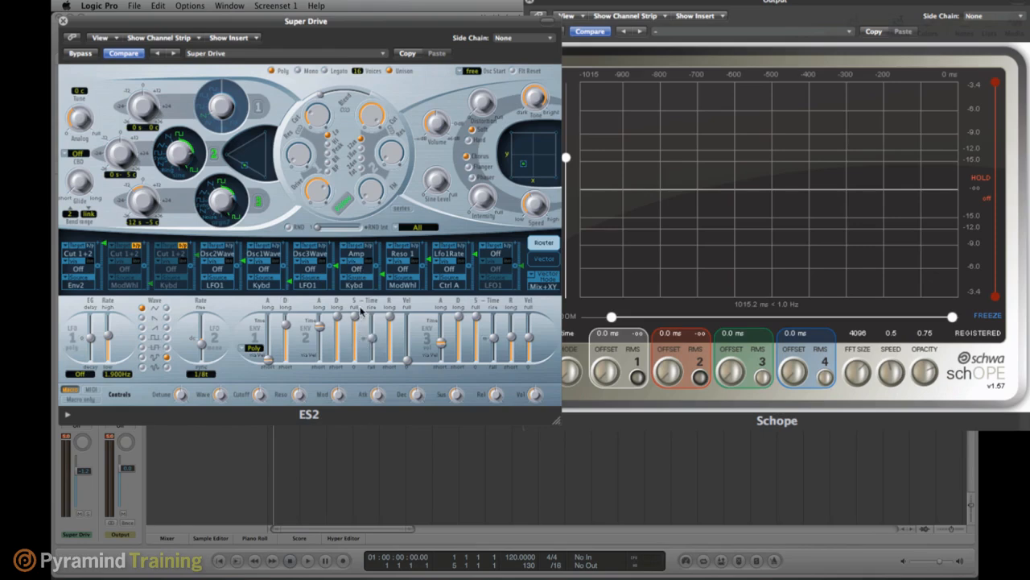
pyautogui.moveTo(355, 318); pyautogui.dragTo(352, 375)
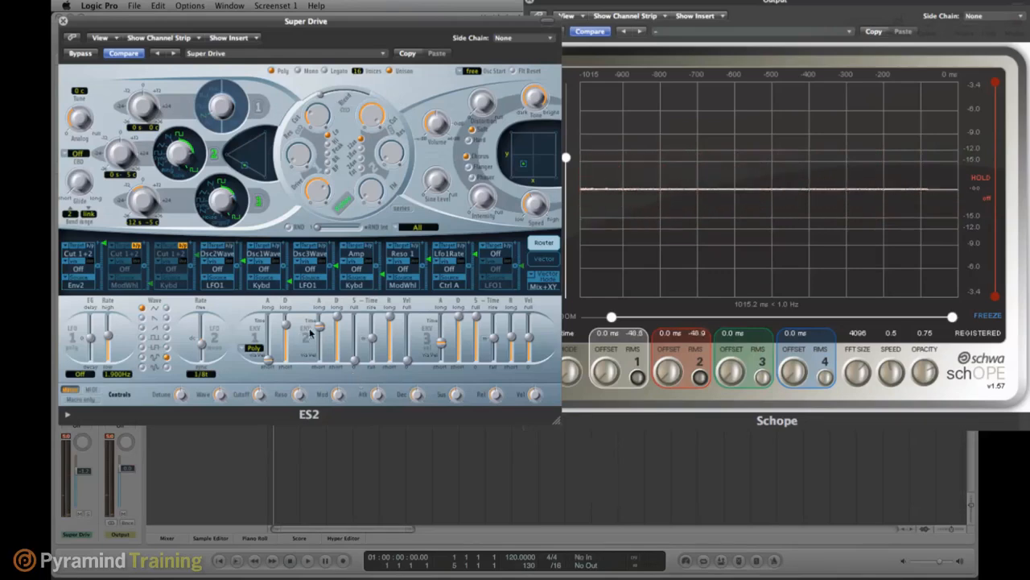
pyautogui.moveTo(320, 328)
pyautogui.mouseDown()
pyautogui.moveTo(316, 337)
pyautogui.moveTo(336, 330)
pyautogui.mouseUp()
pyautogui.moveTo(293, 161); pyautogui.dragTo(293, 105)
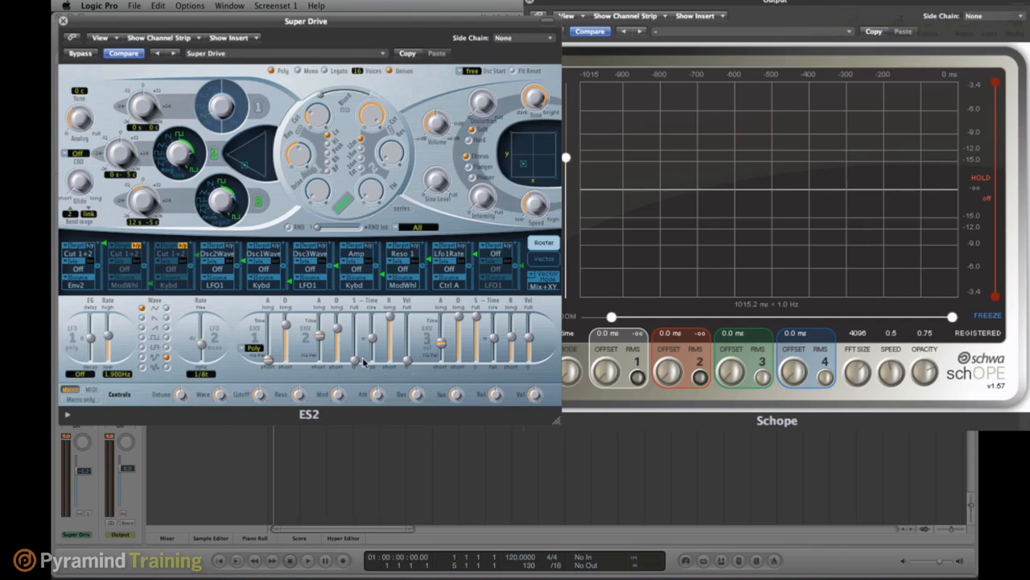
# Try longer and shorter release times on envelope 3, finishing with a near-maximum release.
pyautogui.moveTo(512, 338); pyautogui.dragTo(512, 329)
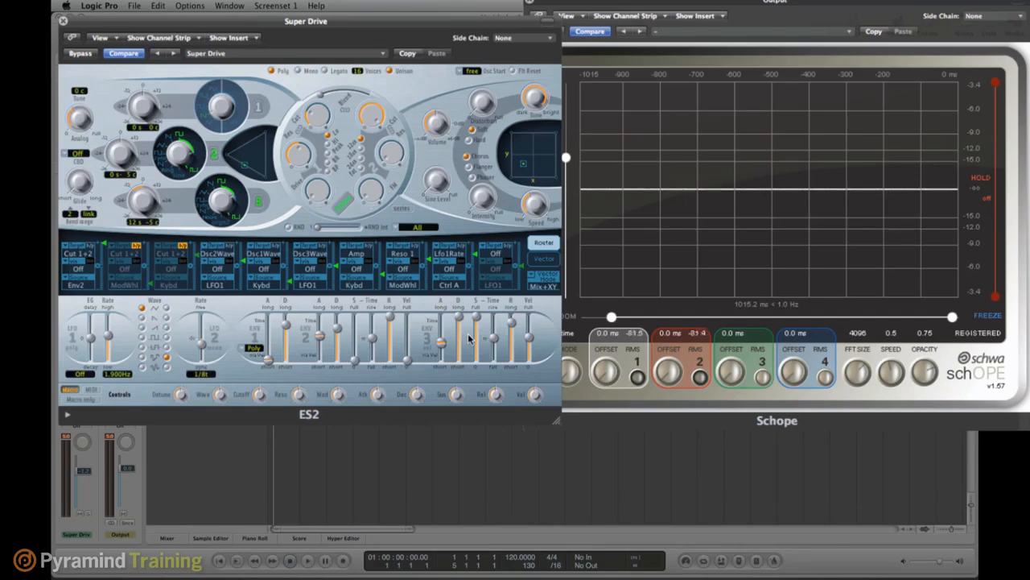
pyautogui.moveTo(509, 332)
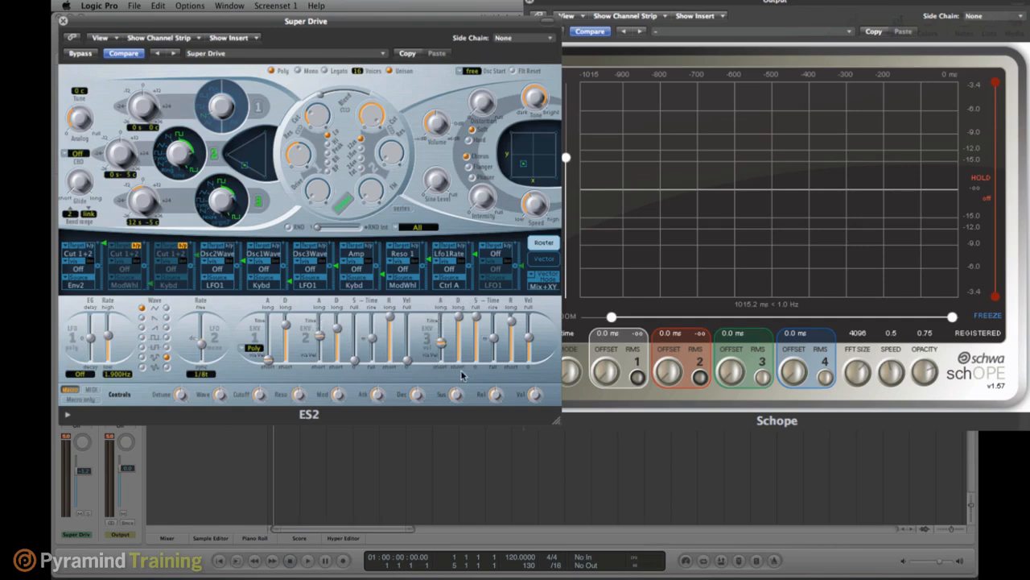
pyautogui.moveTo(515, 322)
pyautogui.moveTo(337, 330)
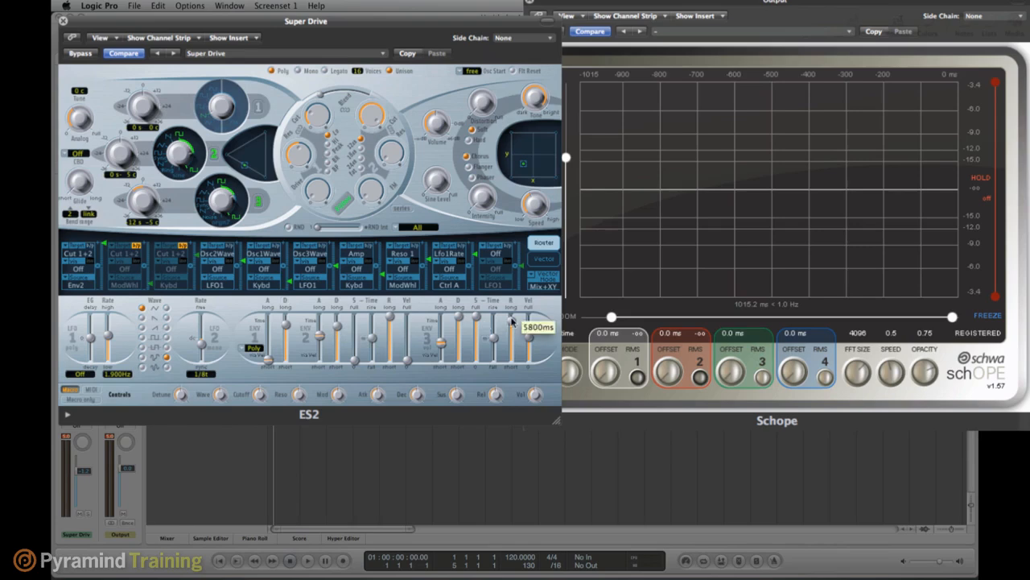
pyautogui.moveTo(511, 321); pyautogui.dragTo(512, 325)
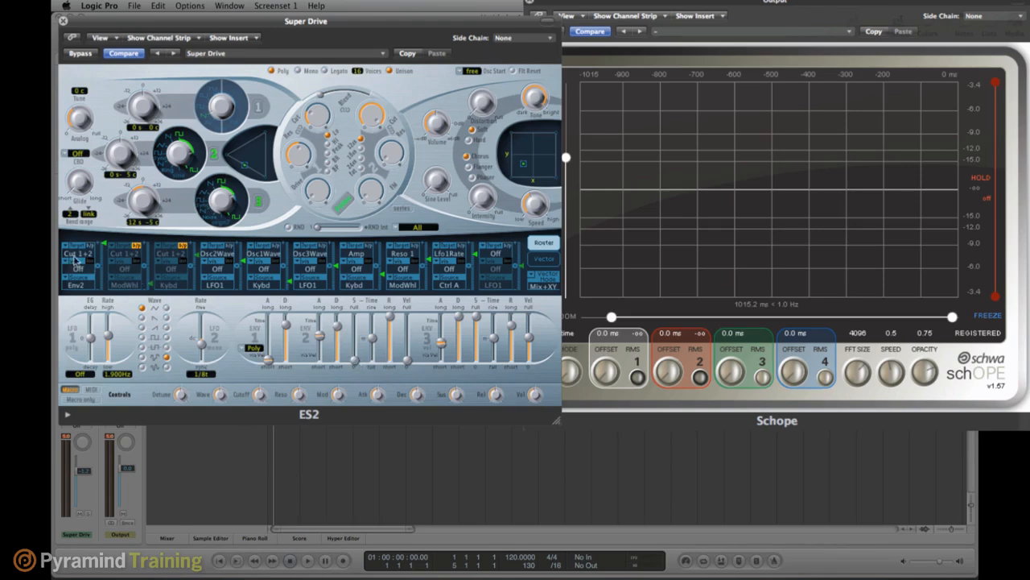
pyautogui.moveTo(512, 326)
pyautogui.moveTo(511, 327); pyautogui.dragTo(513, 338)
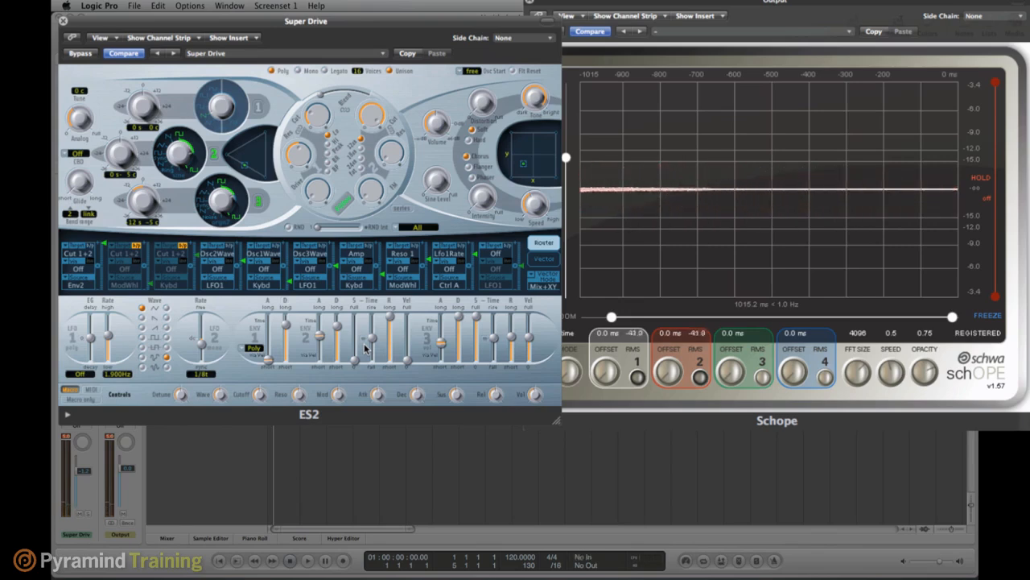
pyautogui.moveTo(512, 342); pyautogui.dragTo(512, 366)
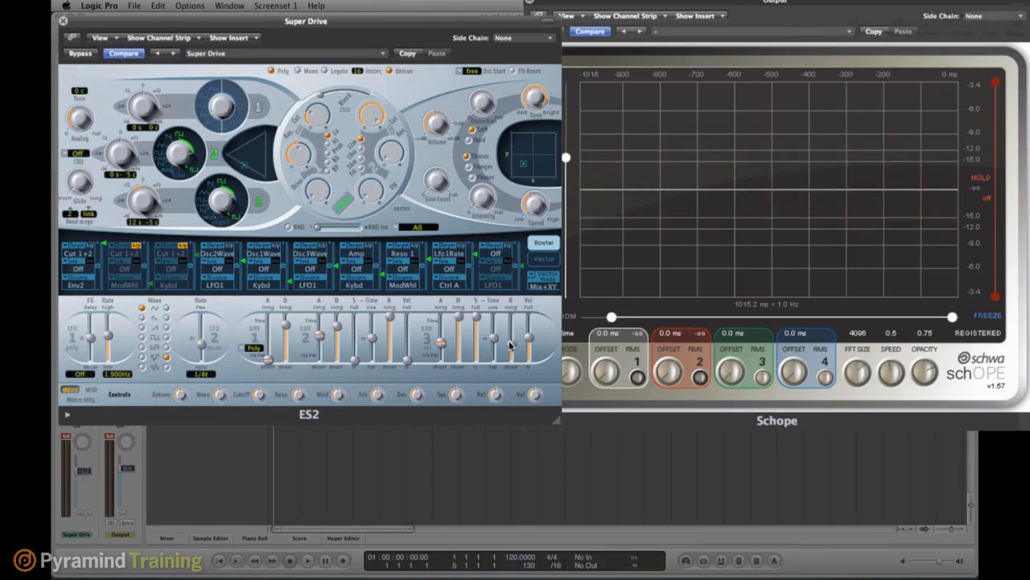
pyautogui.moveTo(510, 345); pyautogui.dragTo(509, 320)
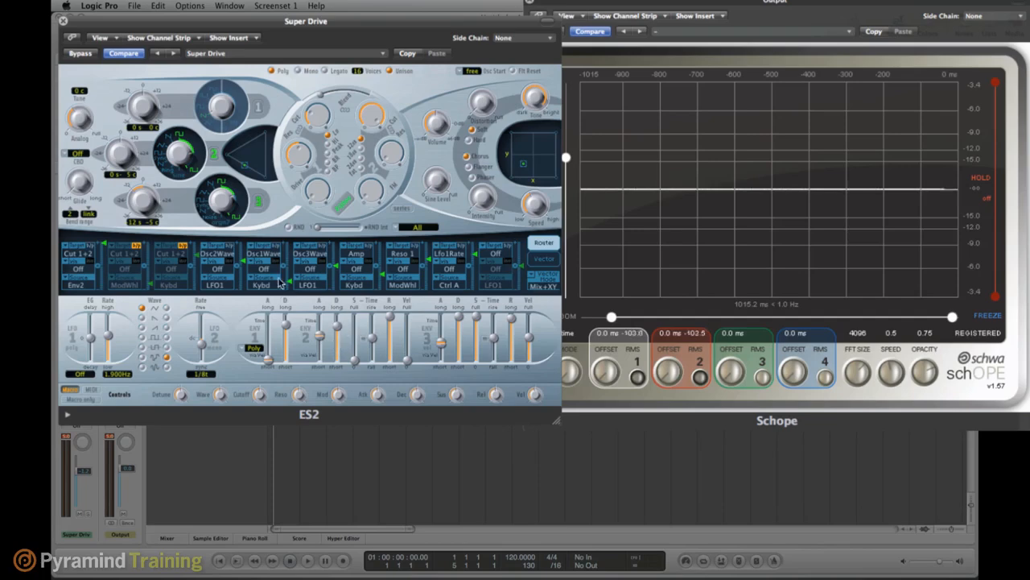
# Review the modulation sources available for the first Cut 1+2 routing, keeping Env2 as its source.
pyautogui.click(74, 285)
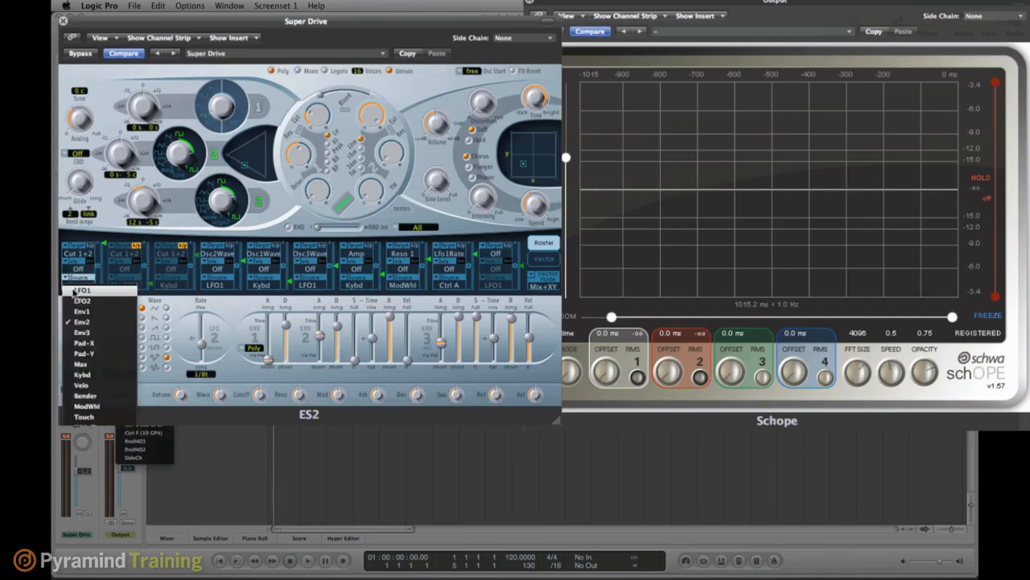
pyautogui.click(84, 278)
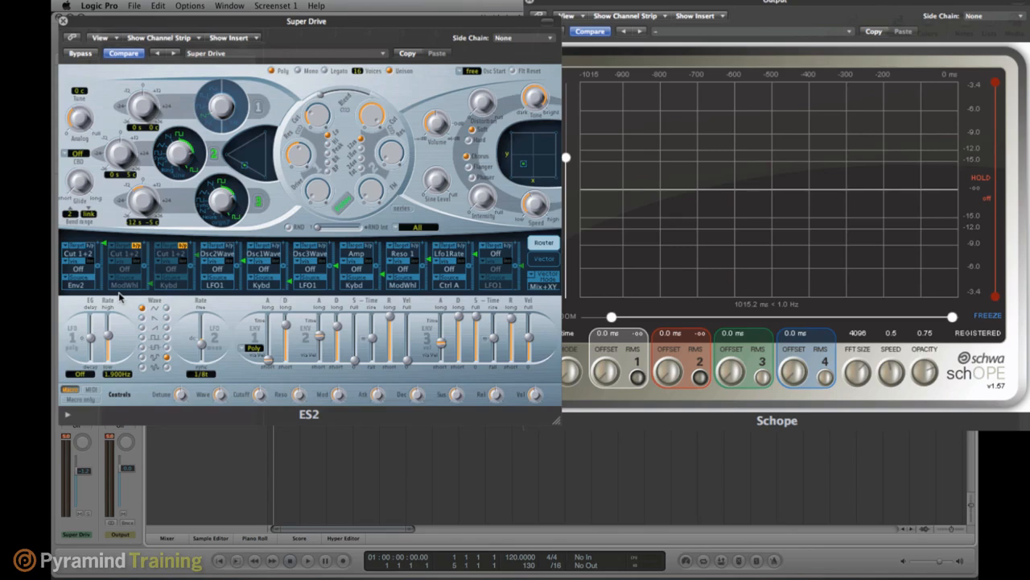
# Review the source and target options available for the first Cut 1+2 routing.
pyautogui.click(75, 289)
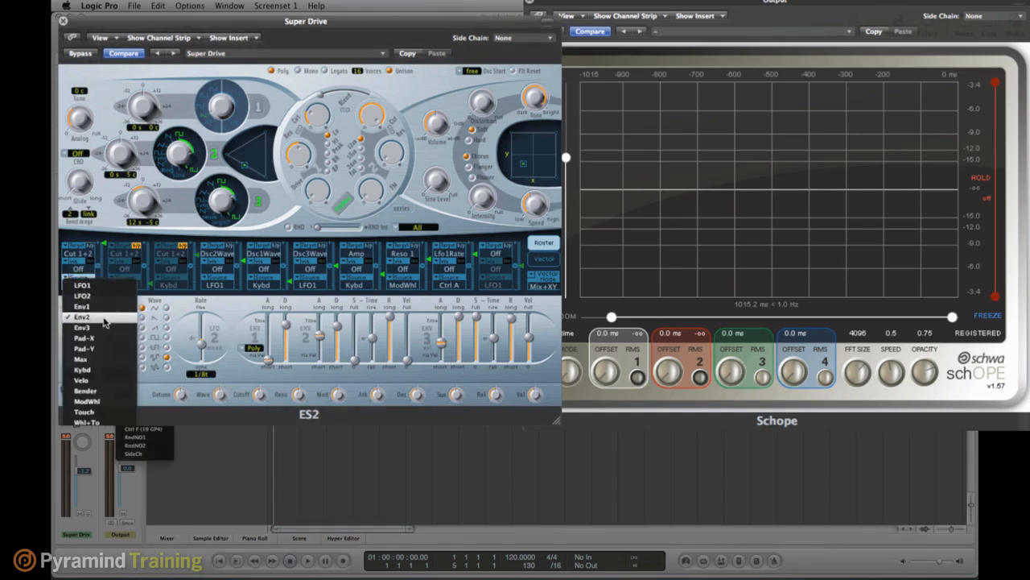
pyautogui.click(99, 258)
pyautogui.click(83, 285)
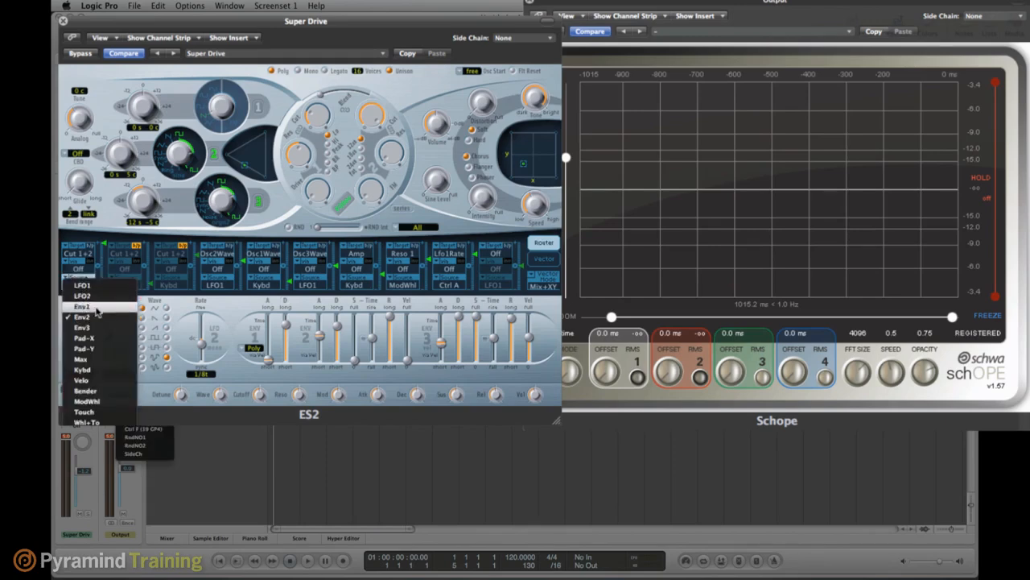
pyautogui.click(90, 234)
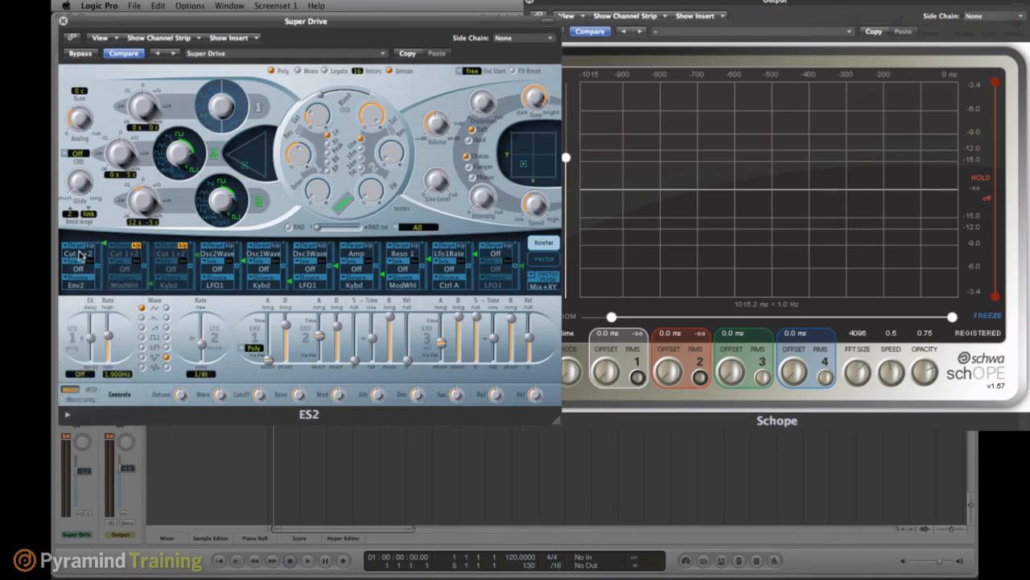
pyautogui.click(81, 255)
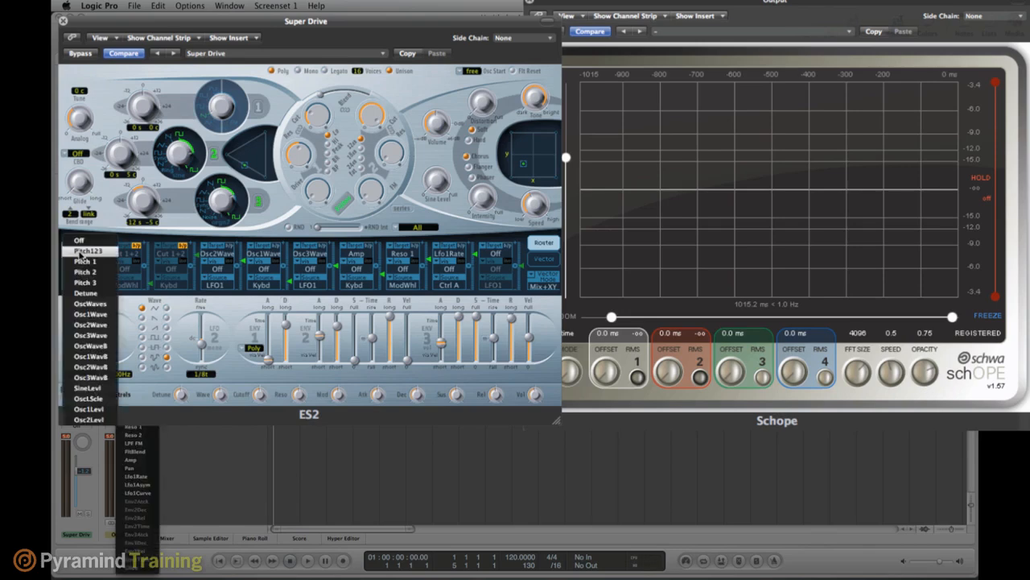
pyautogui.click(105, 209)
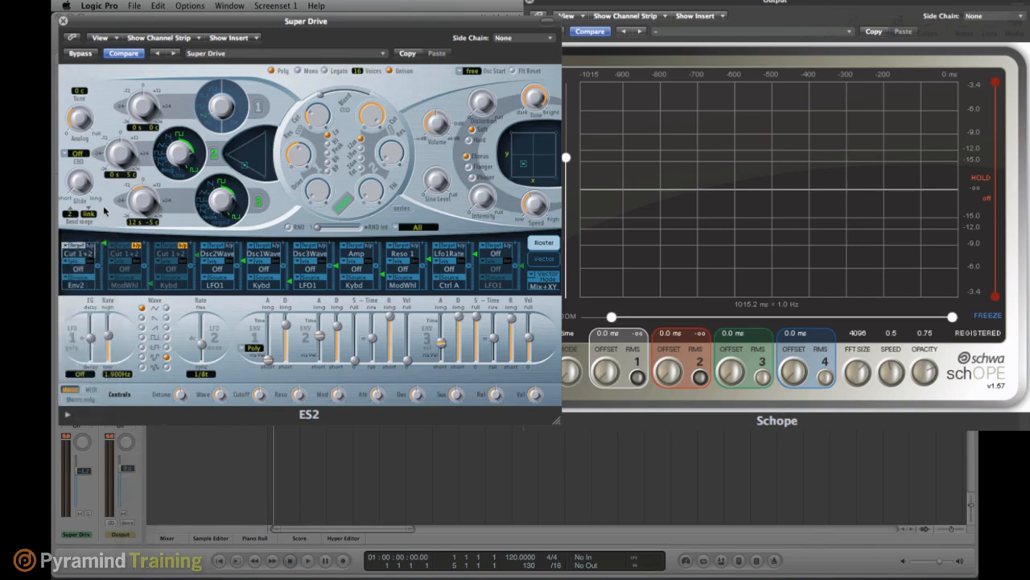
# Set the first Cut 1+2 routing's via to ModWhl and lower its minimum modulation amount to about the middle of the range.
pyautogui.click(81, 271)
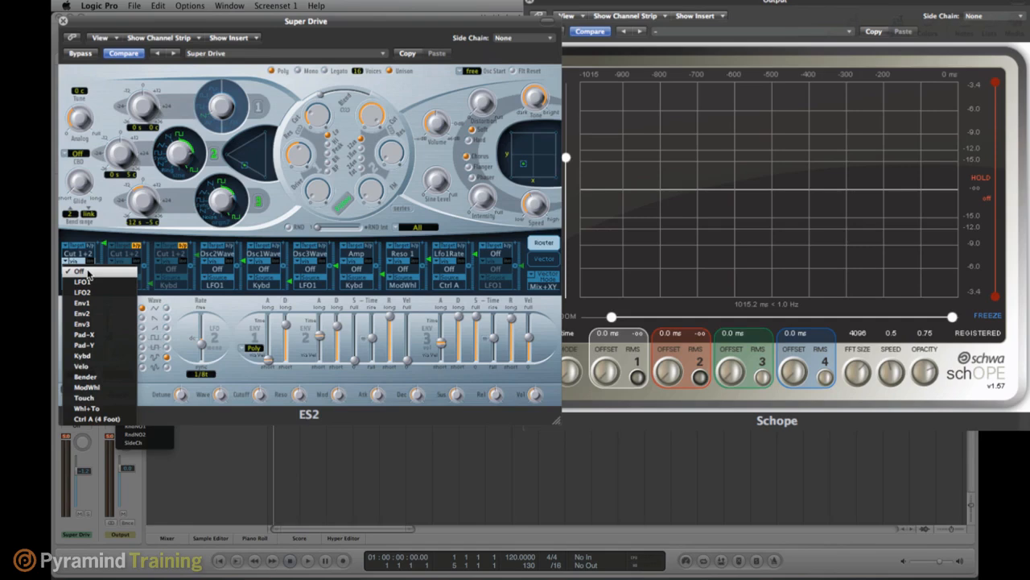
pyautogui.click(105, 234)
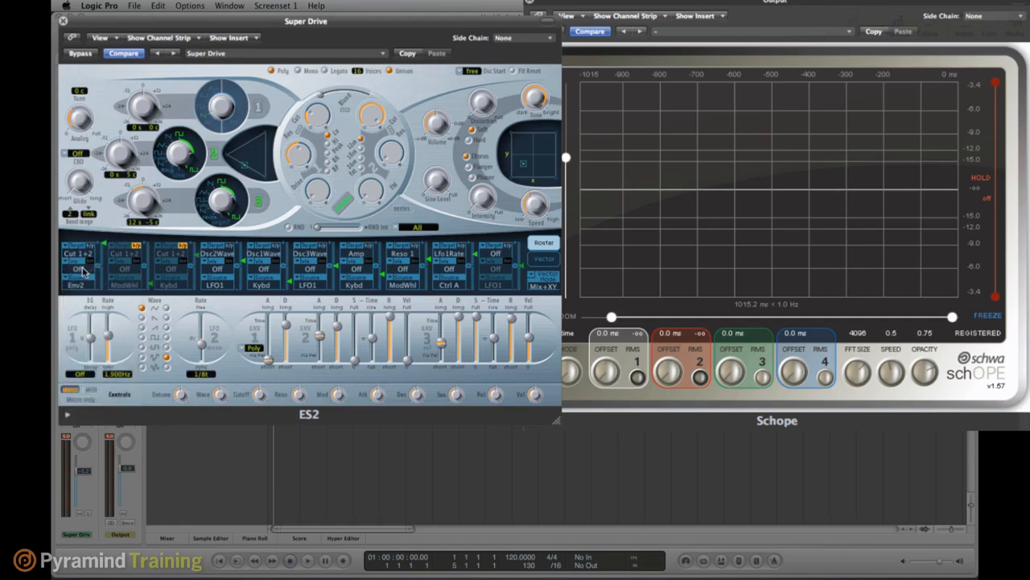
pyautogui.click(84, 270)
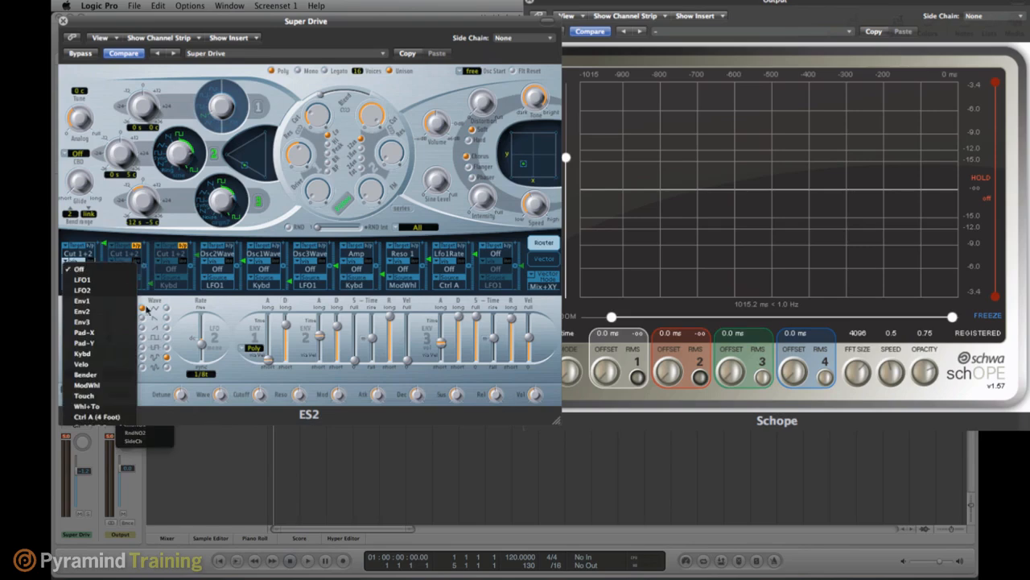
pyautogui.click(123, 391)
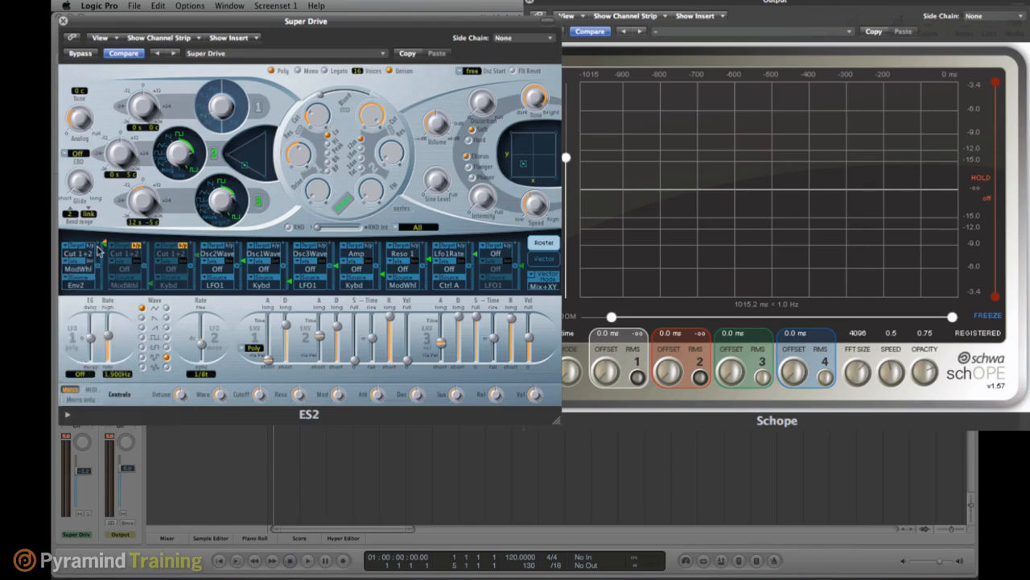
pyautogui.moveTo(103, 260)
pyautogui.mouseDown()
pyautogui.moveTo(107, 235)
pyautogui.moveTo(110, 274)
pyautogui.mouseUp()
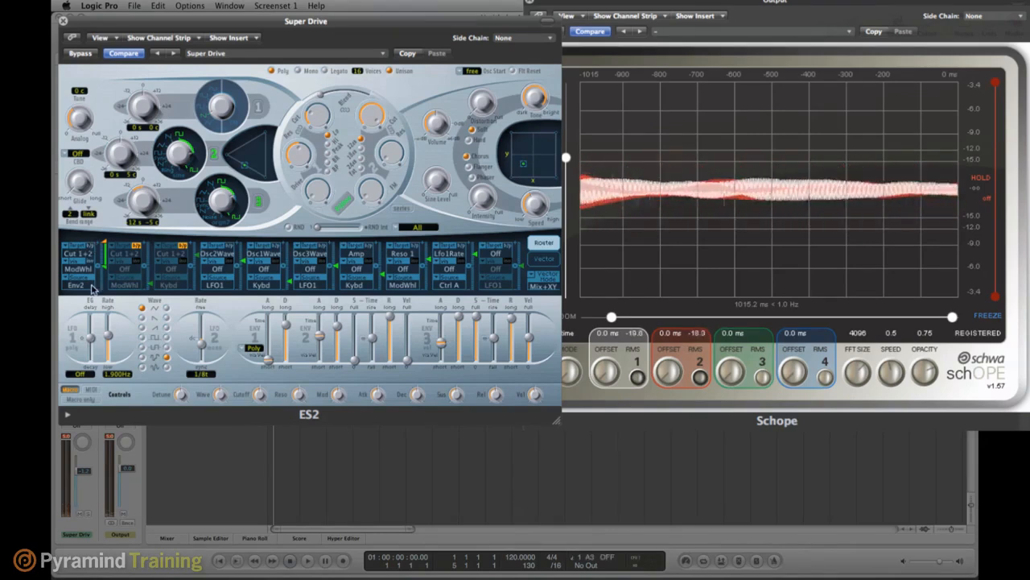
# Review the via and source options of the first Cut 1+2 routing, including the external controllers.
pyautogui.click(83, 270)
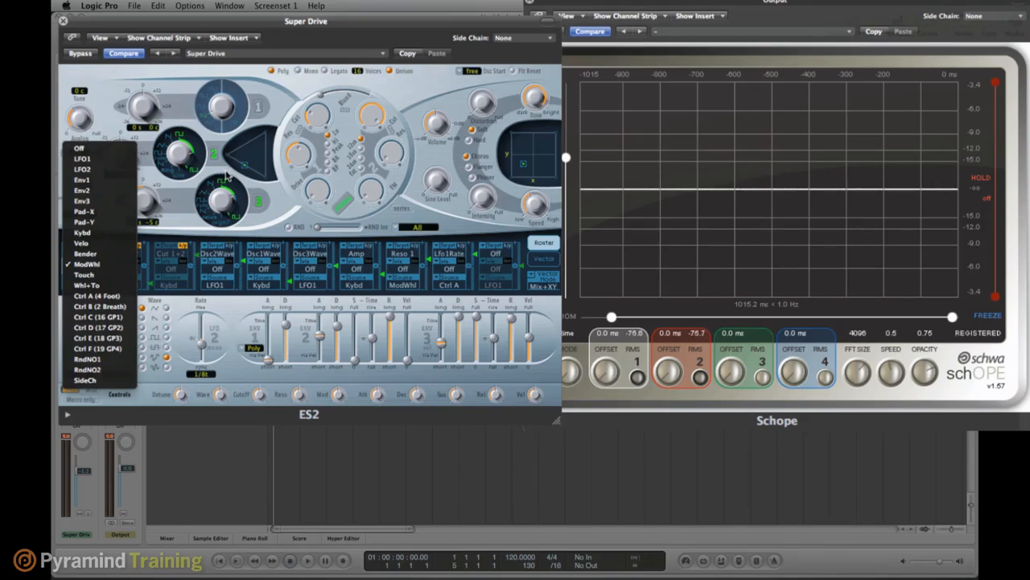
pyautogui.click(275, 211)
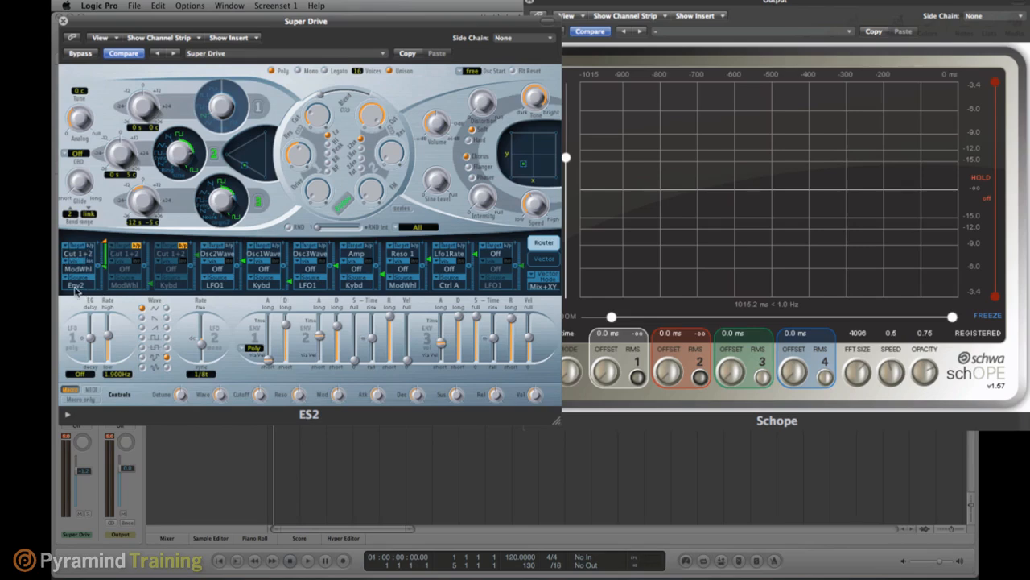
pyautogui.click(77, 288)
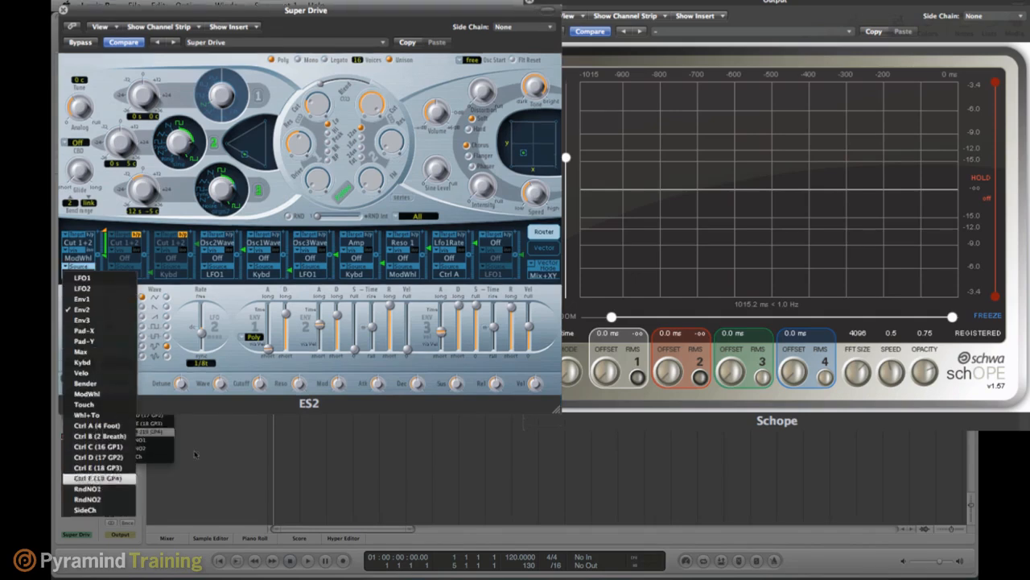
pyautogui.click(250, 229)
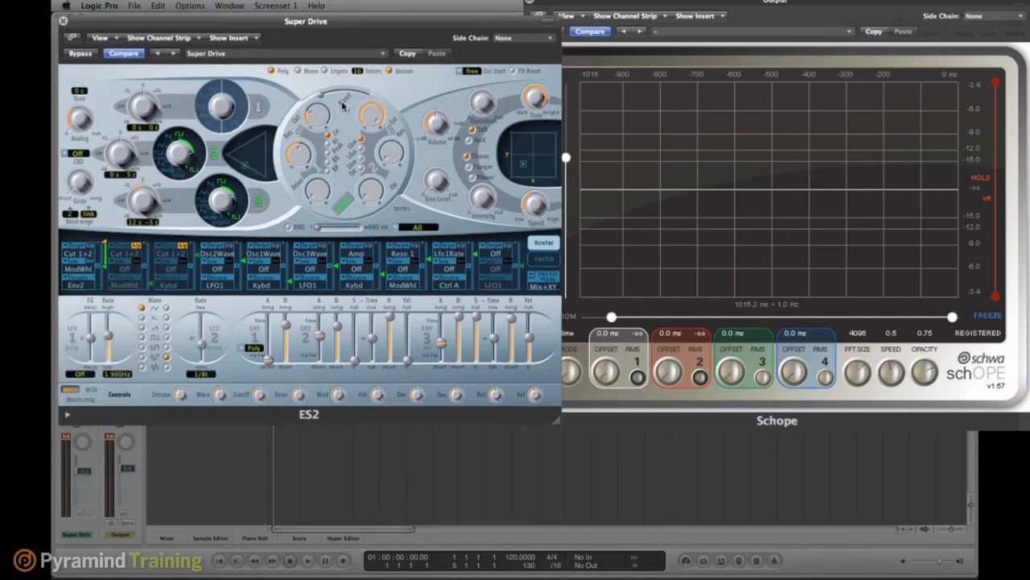